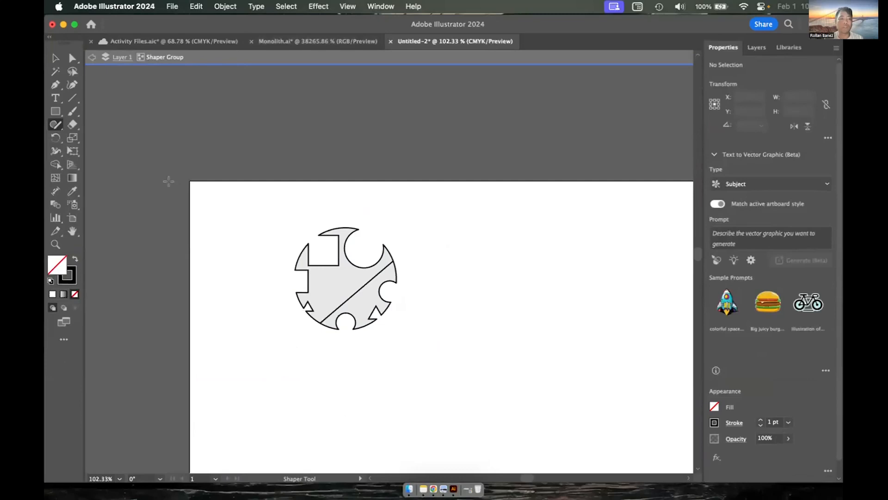
Step: Exit isolation mode on the Shaper Group to return to the main artboard
left_click(57, 60)
double_click(206, 146)
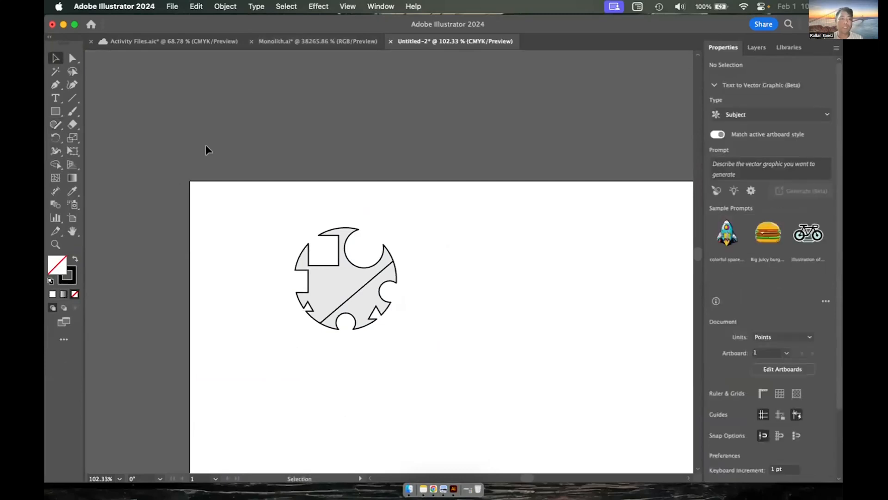
scroll(427, 140, "down", 5)
scroll(427, 138, "right", 5)
scroll(427, 138, "down", 2)
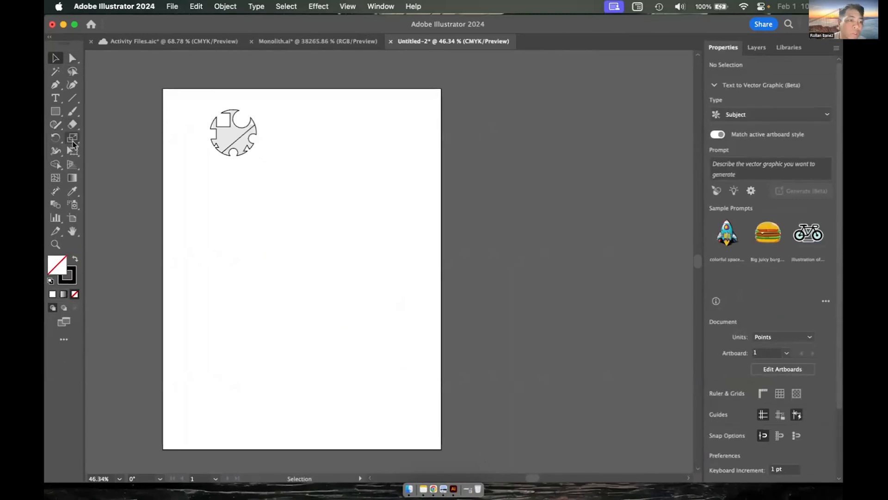
Step: Draw a second artboard about 500 by 787 pt beside Artboard 1 with the Artboard tool
left_click(74, 219)
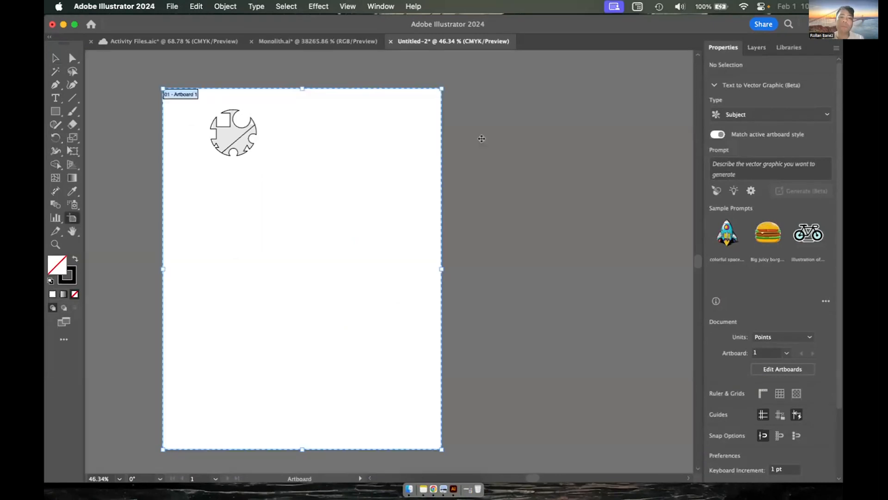
left_click(466, 90)
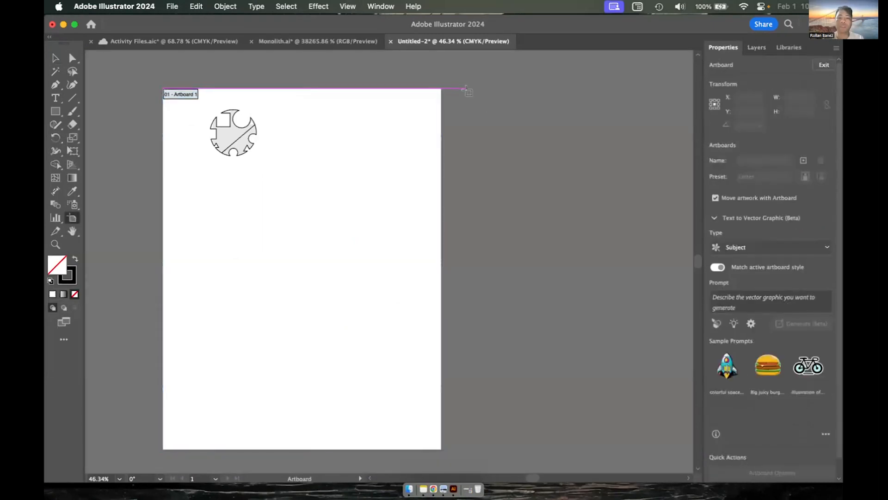
double_click(214, 144)
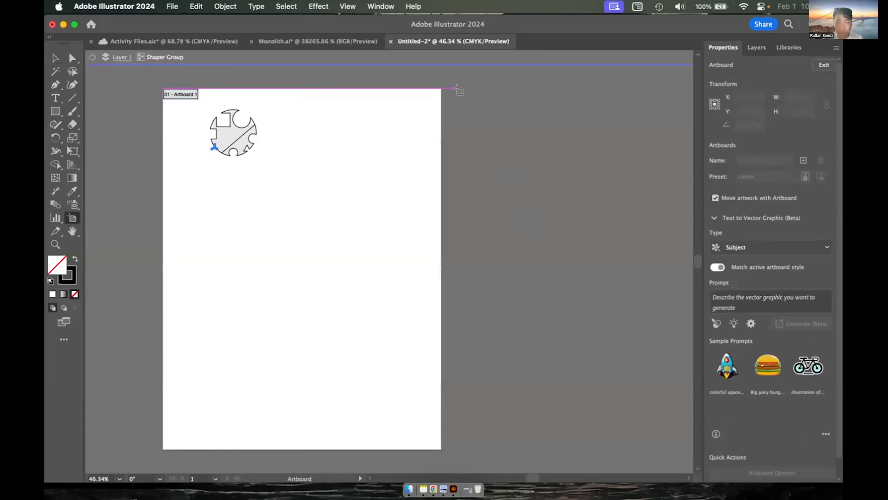
left_click_drag(457, 88, 685, 447)
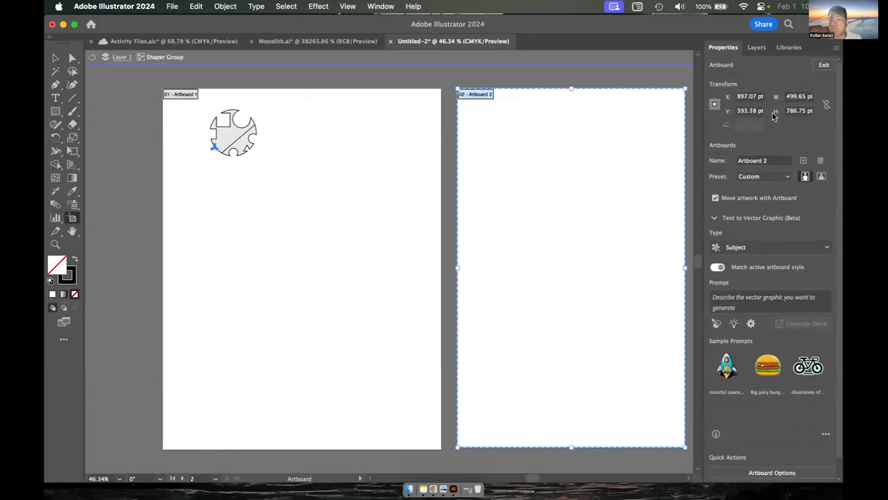
Step: Set the second artboard's preset to Letter
left_click(782, 181)
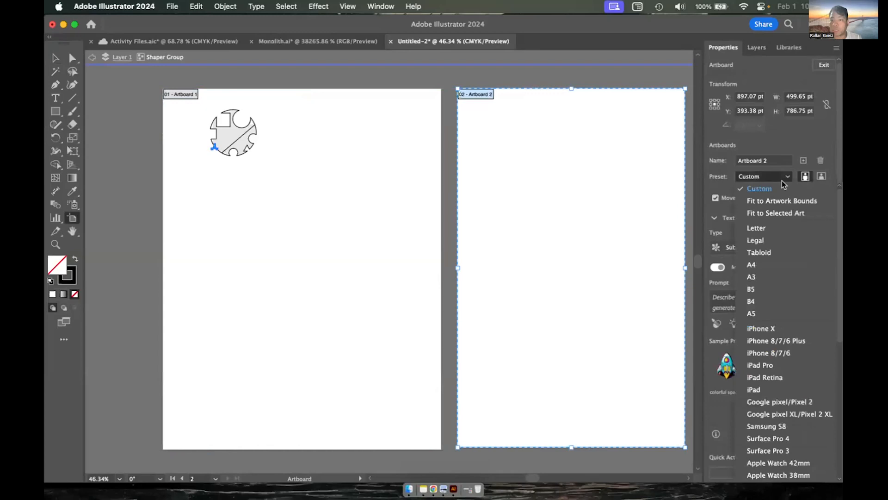
left_click(773, 227)
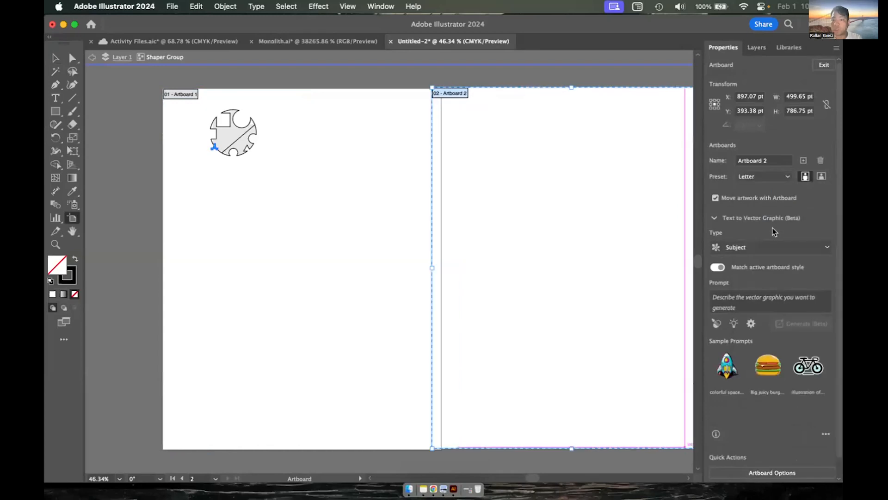
scroll(532, 238, "right", 3)
left_click(532, 242)
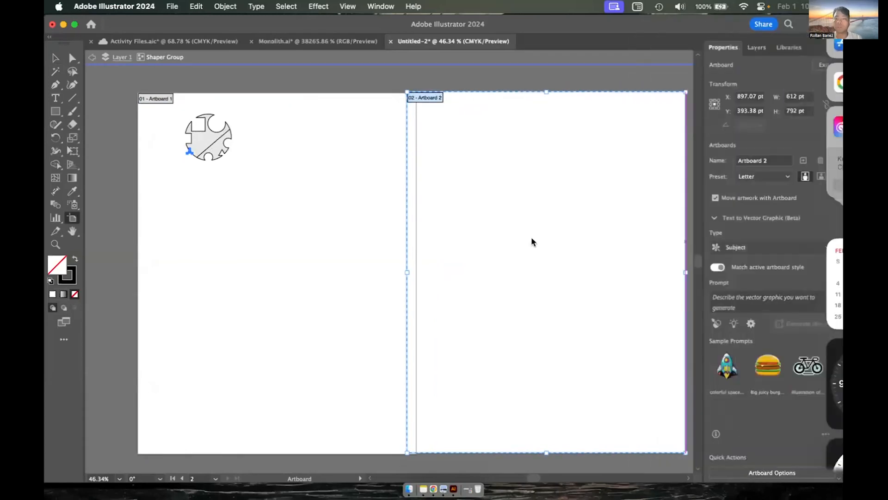
Step: Move the second artboard clear of Artboard 1, leaving a narrow gap with their top edges aligned
key("v")
left_click(190, 151)
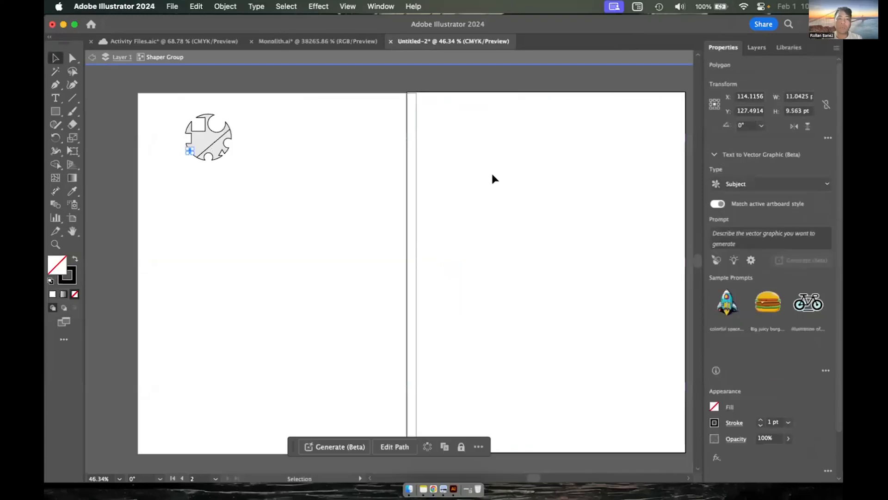
left_click(72, 218)
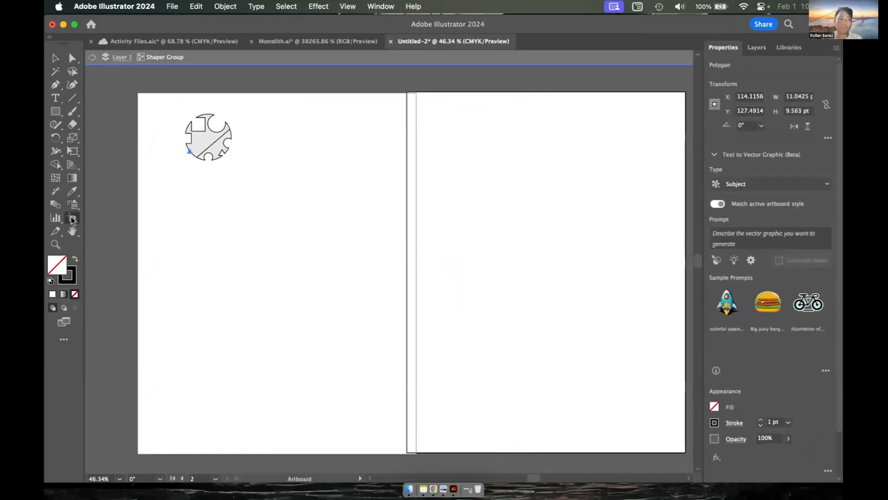
left_click_drag(464, 207, 524, 436)
left_click_drag(510, 368, 471, 139)
Step: Draw a third artboard about 470 by 792 pt to the right of Artboard 2
key("super+minus")
key("super+minus")
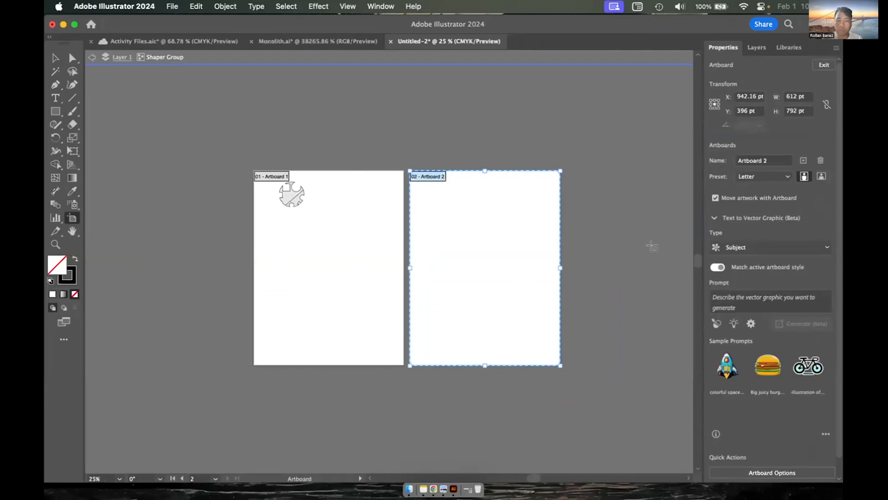
left_click(577, 171)
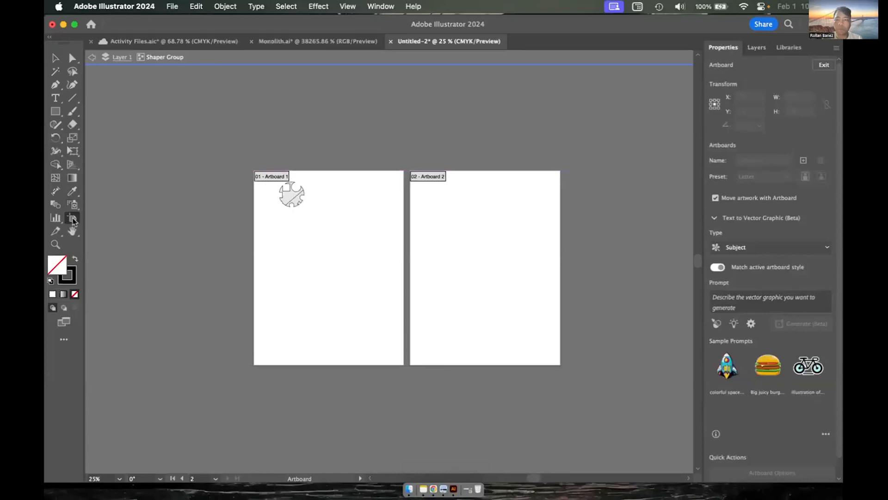
left_click_drag(570, 171, 686, 366)
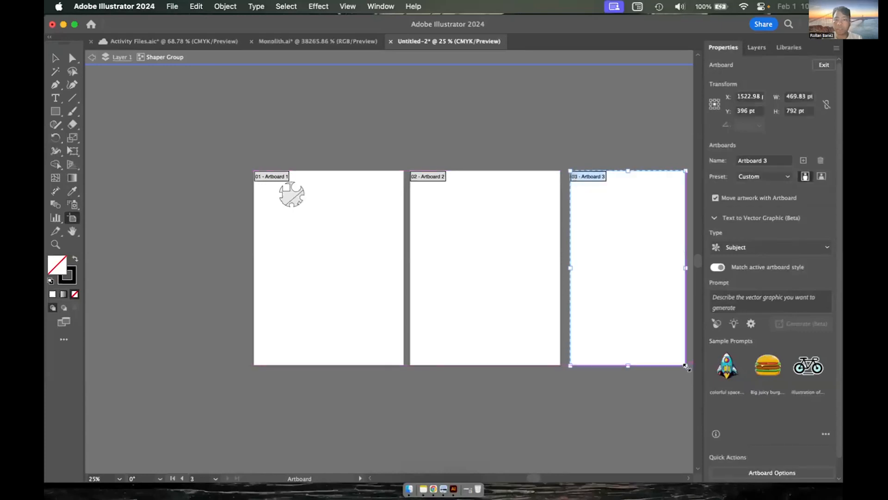
Step: Apply the Letter preset to the third artboard and shift it right, clear of Artboard 2
left_click(763, 176)
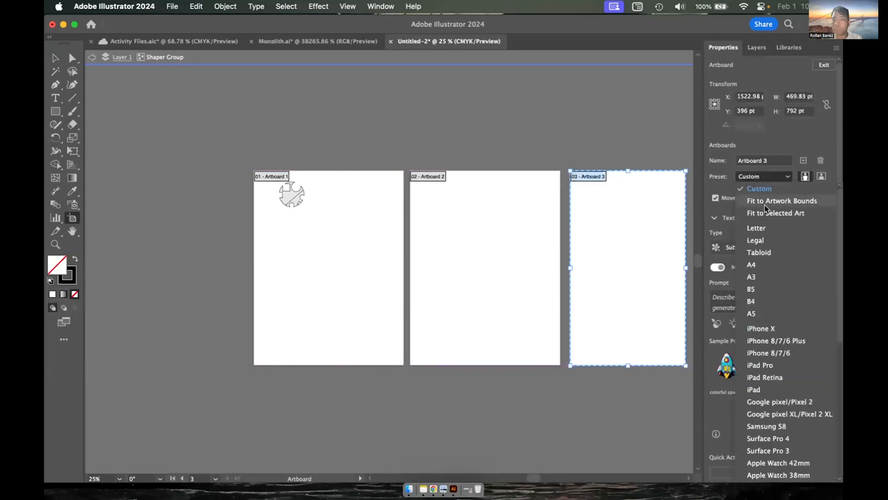
left_click(767, 229)
left_click_drag(646, 228, 659, 226)
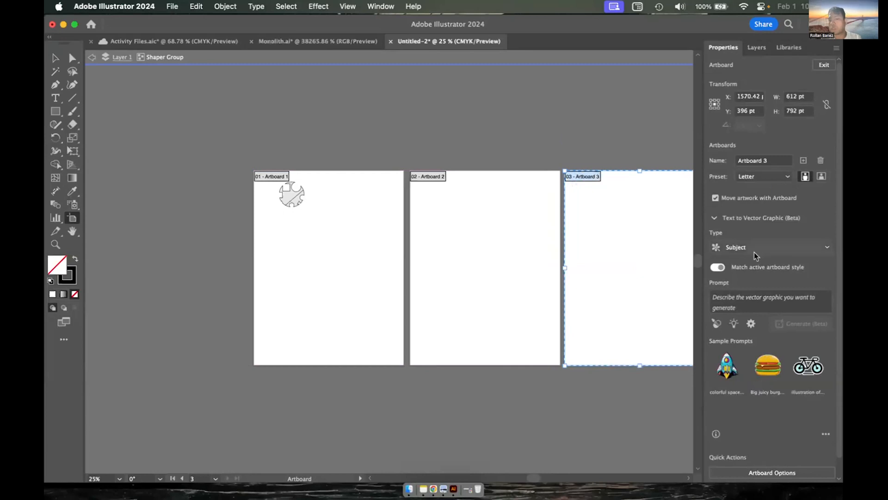
Step: Switch the third artboard to landscape and reposition it right of Artboard 2 with their top edges aligned
scroll(642, 212, "right", 5)
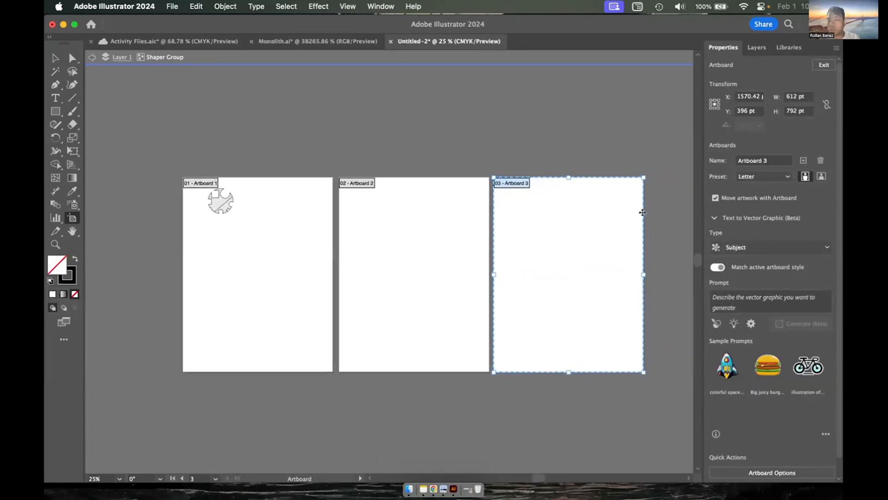
left_click(822, 176)
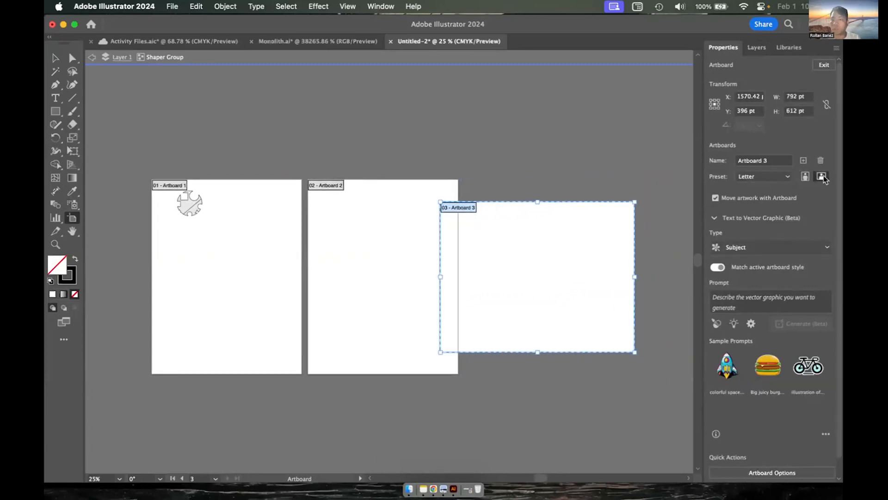
left_click_drag(542, 259, 569, 238)
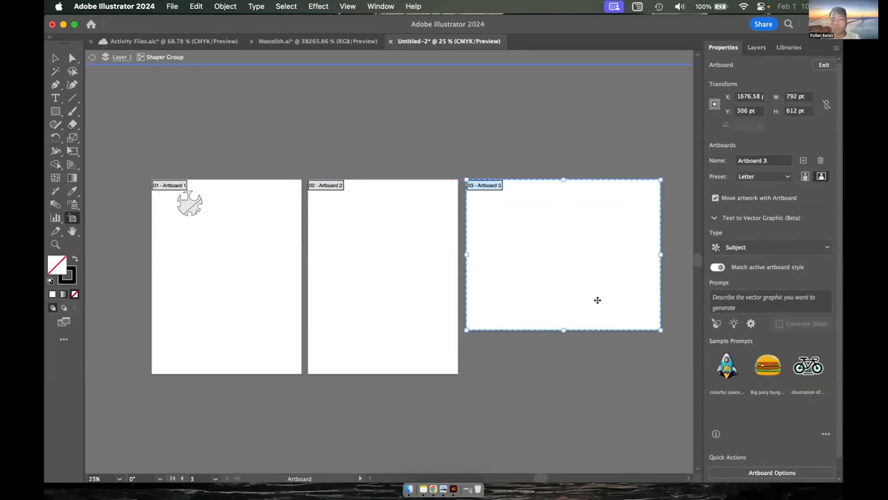
Step: Duplicate the landscape Artboard 3 directly below the original, leaving a narrow gap
left_click_drag(598, 298, 598, 454)
scroll(598, 454, "down", 3)
scroll(599, 454, "right", 3)
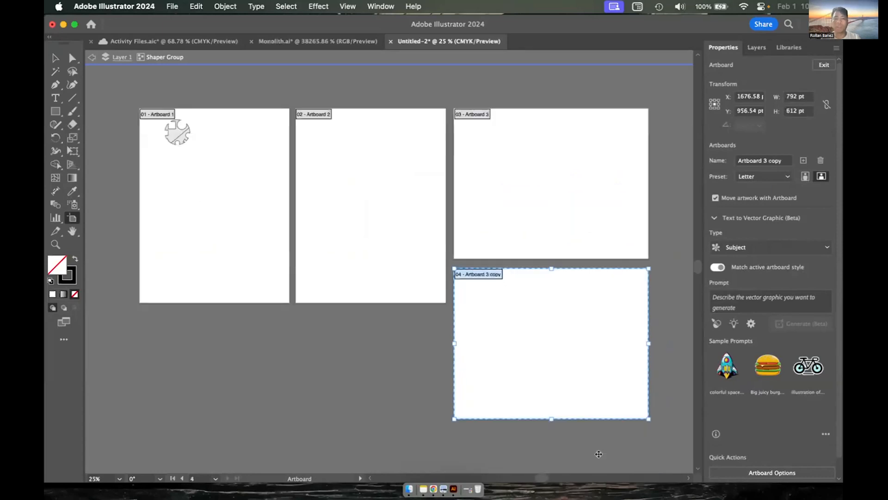
Step: Select all four artboards and duplicate the whole set above the originals
scroll(599, 454, "right", 3)
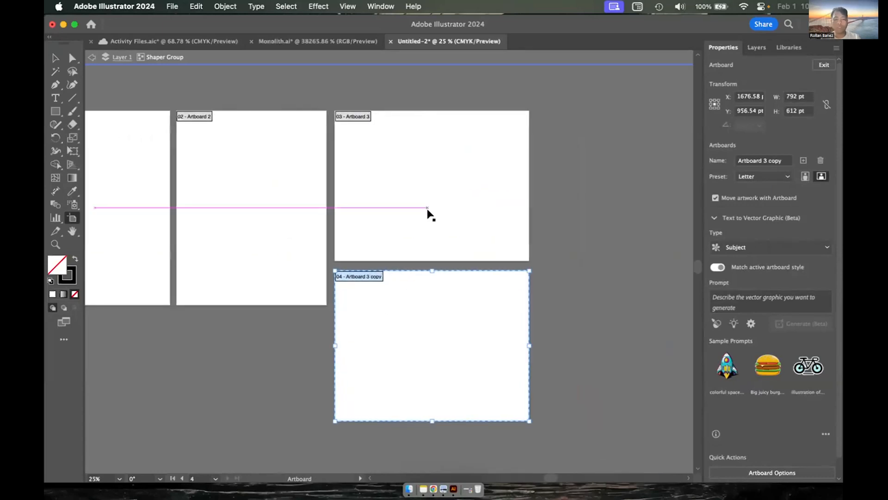
left_click(452, 203, "shift")
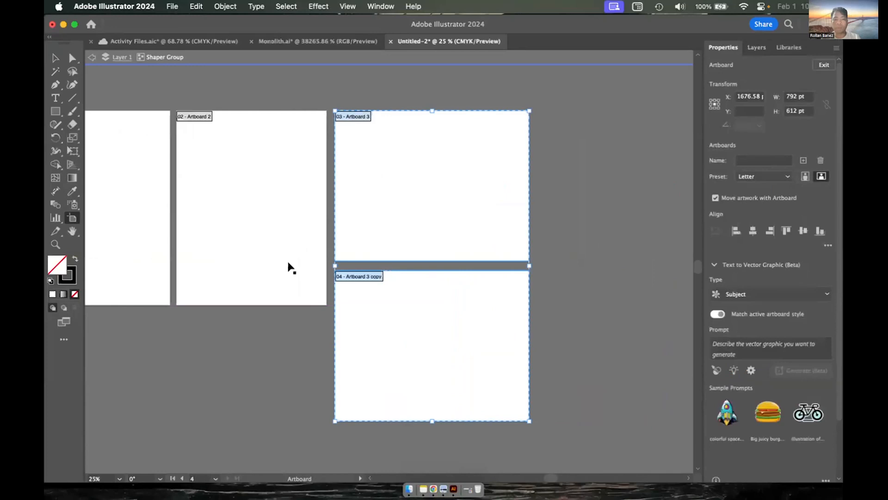
left_click(272, 257, "shift")
left_click(147, 248, "shift")
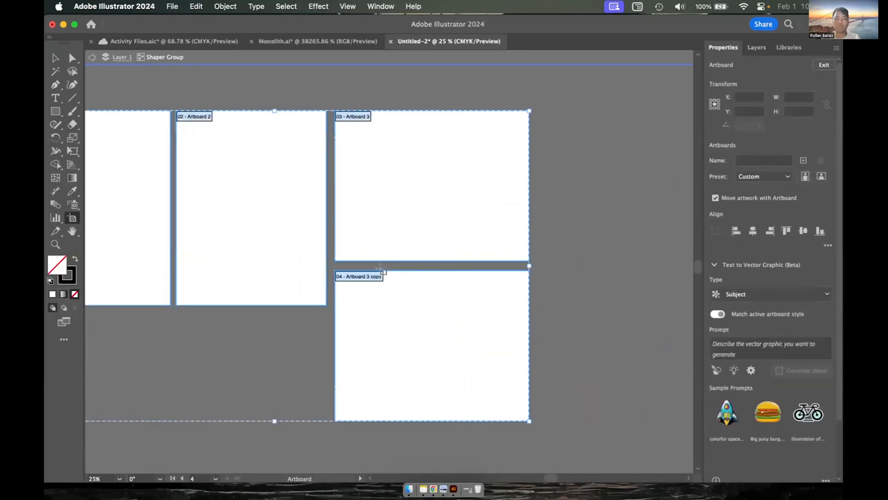
scroll(381, 270, "down", 4)
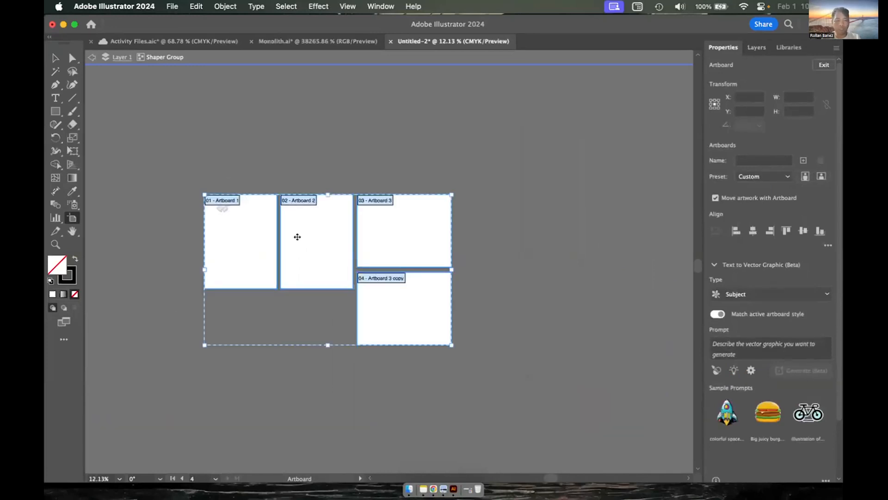
left_click_drag(319, 268, 318, 118)
scroll(529, 162, "up", 3)
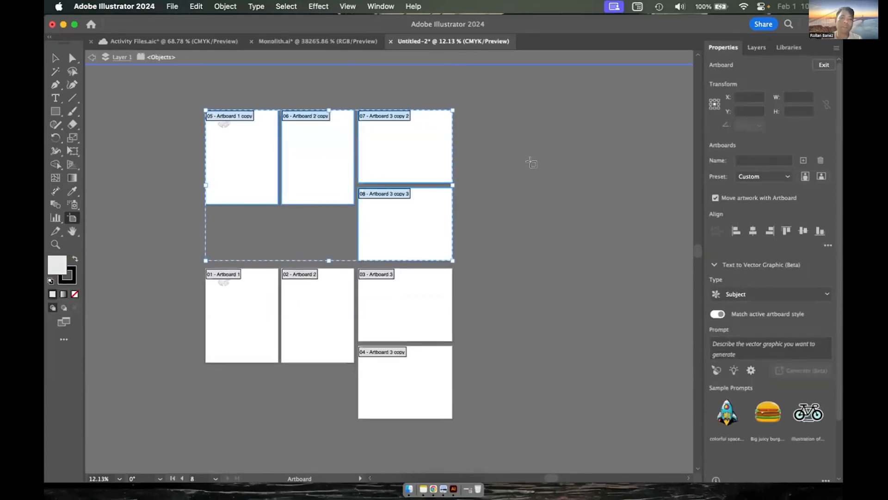
Step: Show the document's list of artboards, place it beside the artboards and lengthen it
left_click(56, 58)
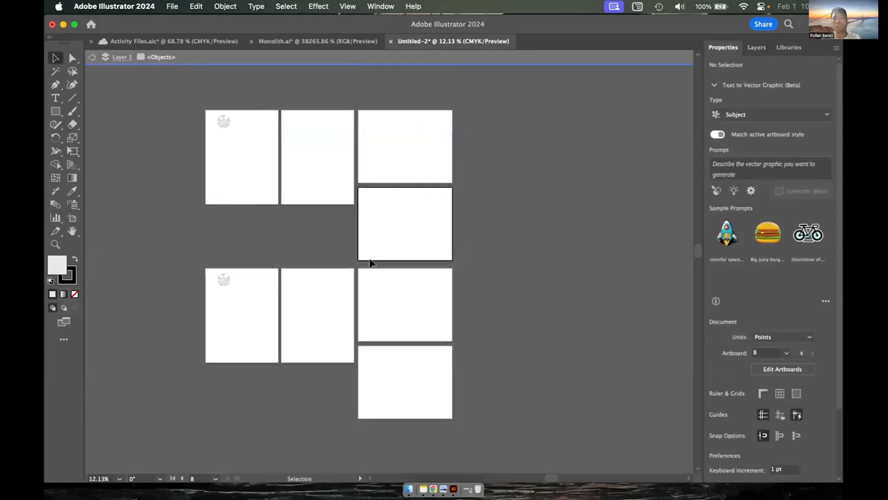
left_click(380, 7)
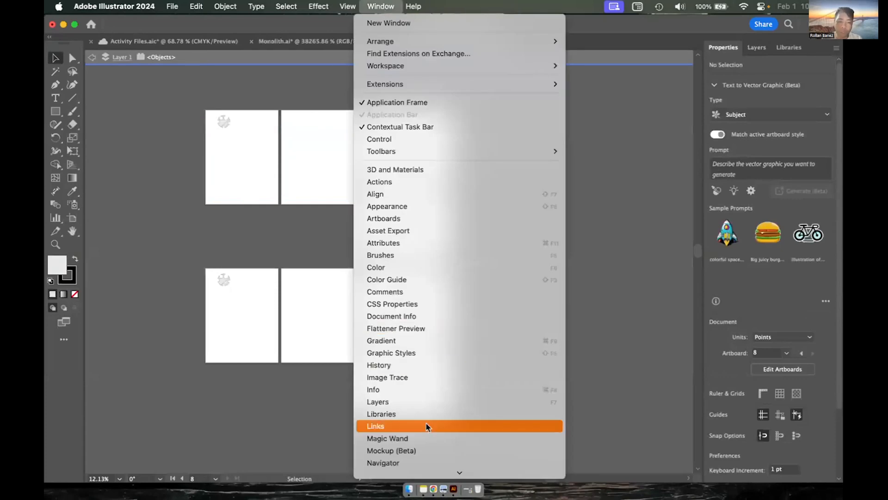
left_click(405, 219)
left_click_drag(492, 180, 555, 159)
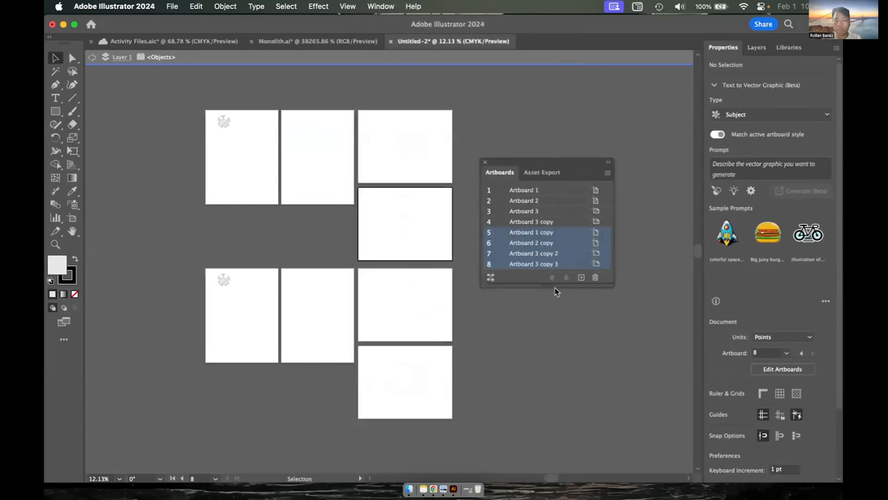
left_click_drag(548, 288, 545, 382)
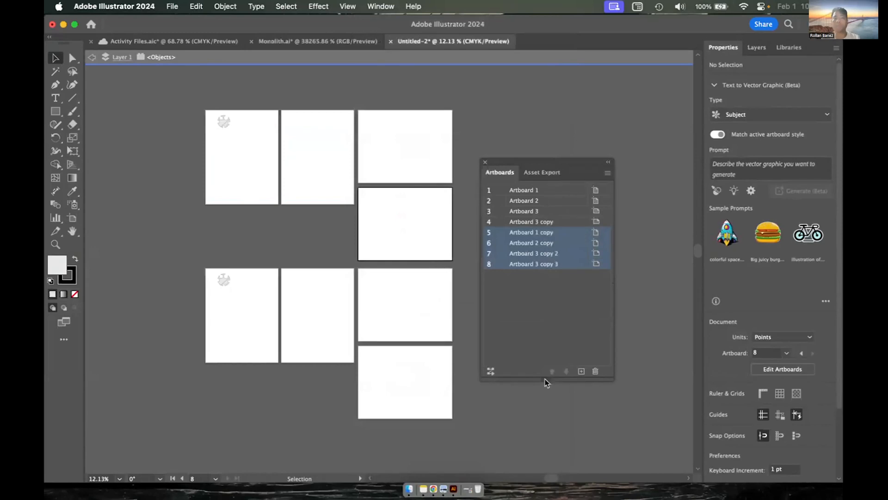
Step: Display the document's layers and exit isolation mode around the two shaper groups
left_click(380, 6)
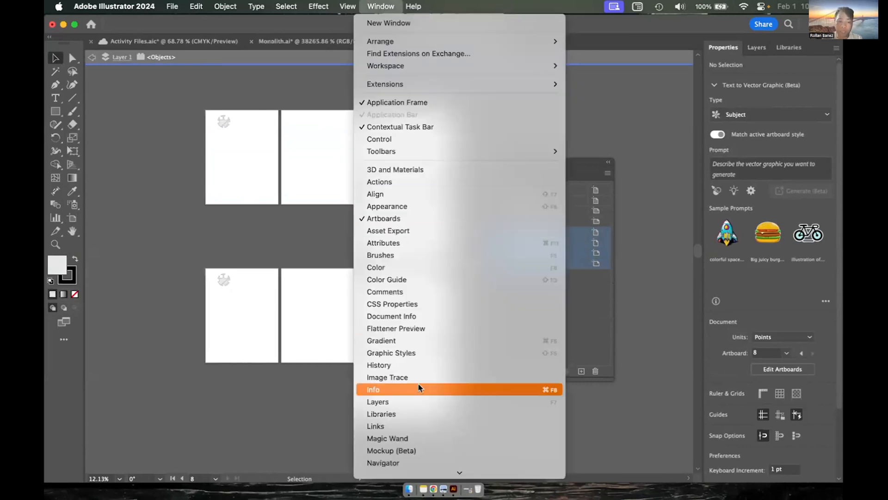
left_click(411, 401)
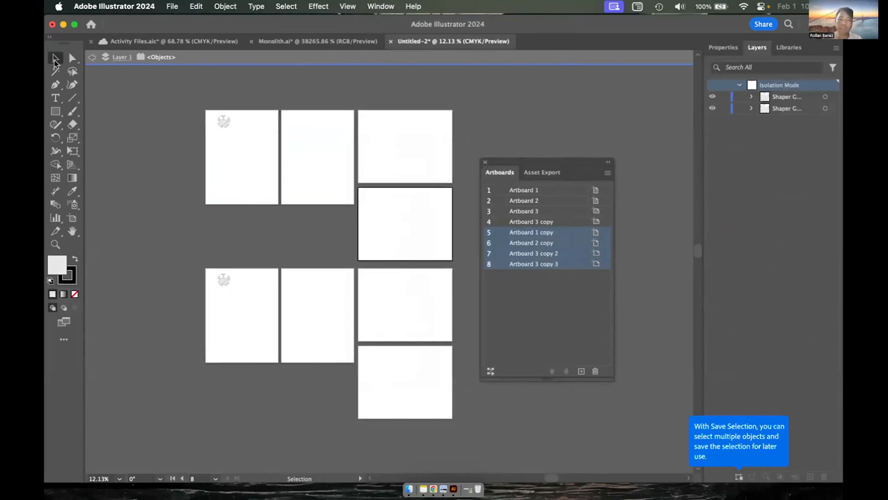
left_click(765, 98)
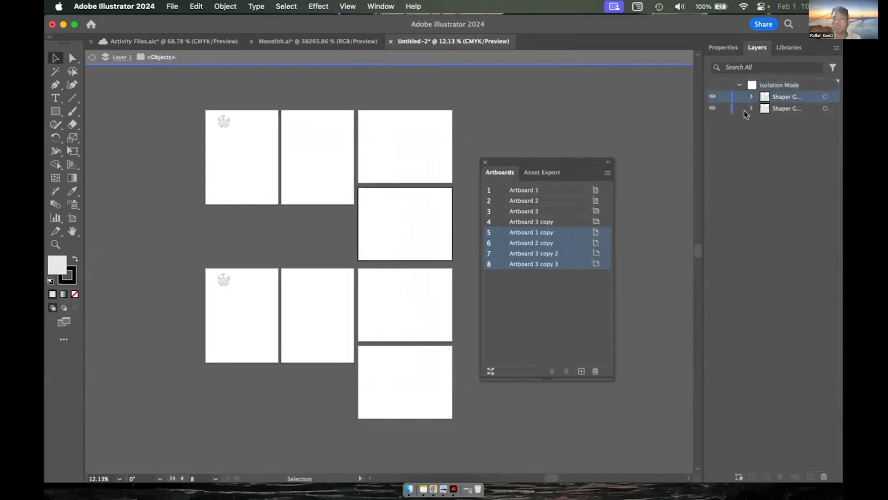
double_click(326, 152)
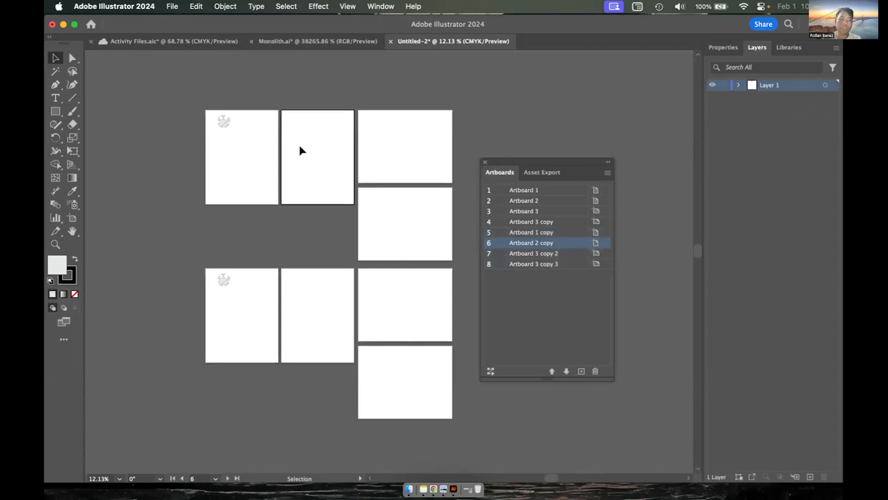
Step: Add a new layer and draw a circle on it with the Shaper tool in the upper part of Artboard 2 copy
key("super+0")
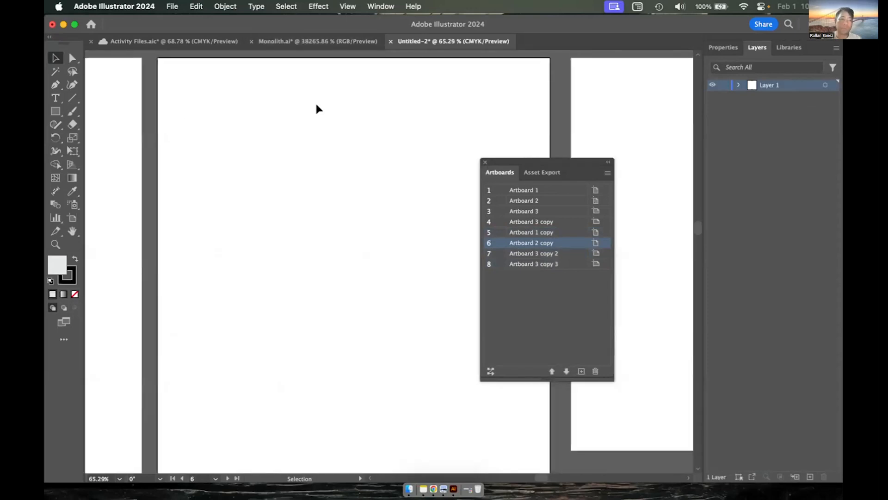
left_click(55, 125)
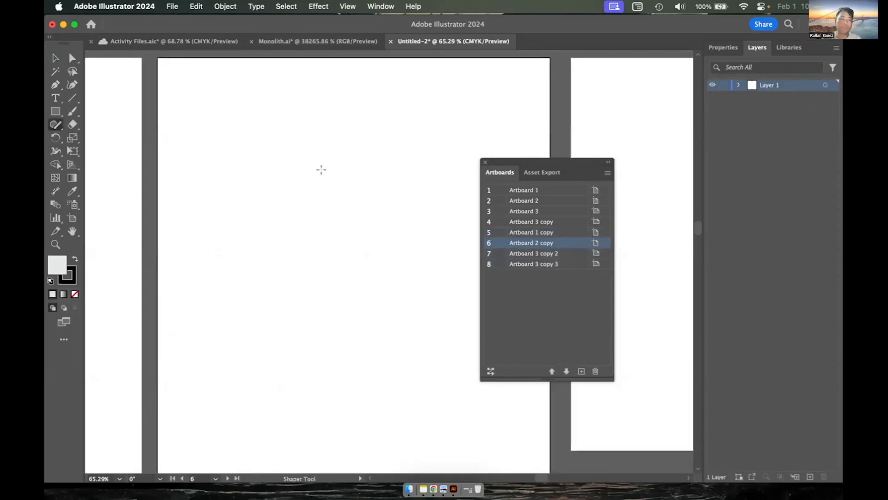
left_click(809, 477)
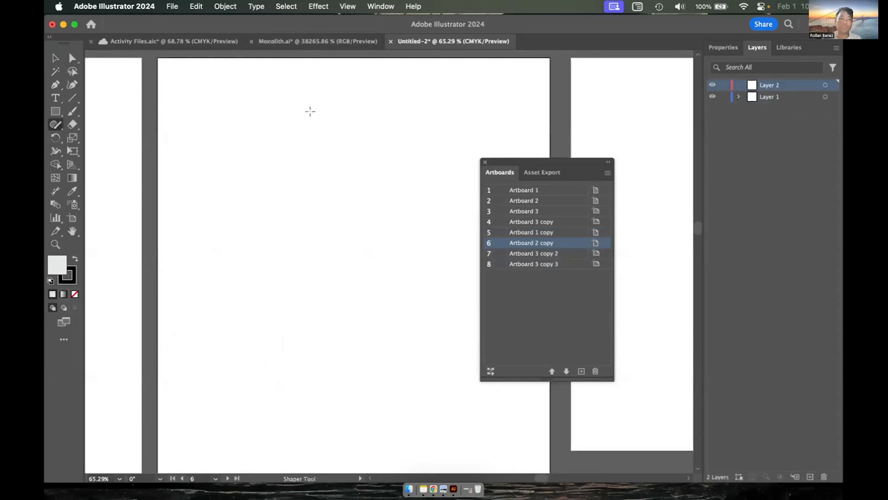
mouse_move(317, 110)
left_mouse_down()
mouse_move(257, 156)
mouse_move(305, 216)
mouse_move(315, 113)
left_mouse_up()
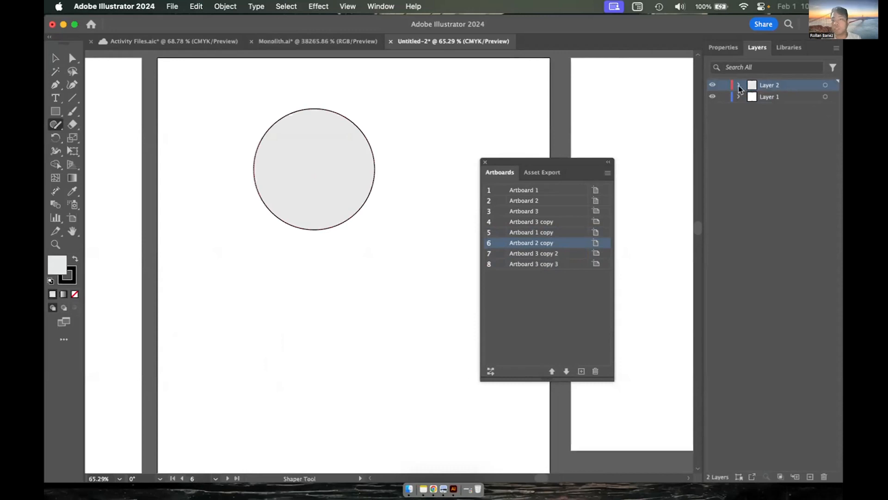
Step: Expand Layer 2 to list its contents and look at the layer search and filter options
left_click(739, 85)
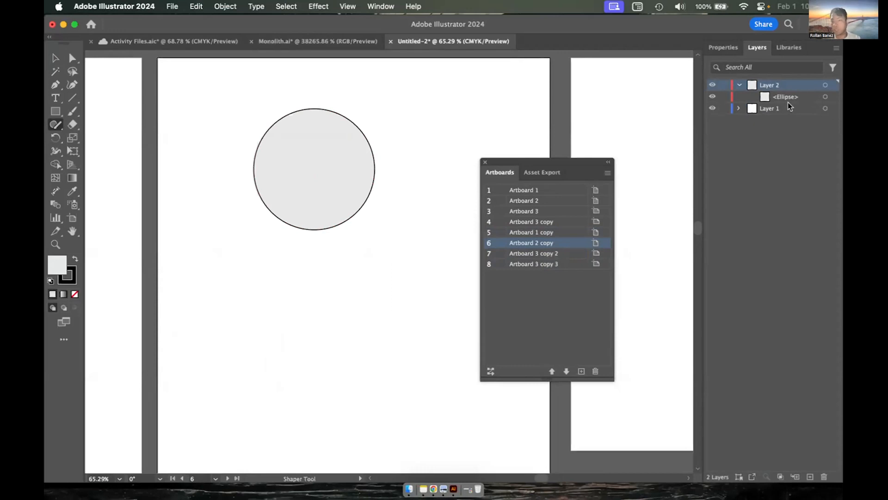
left_click(742, 68)
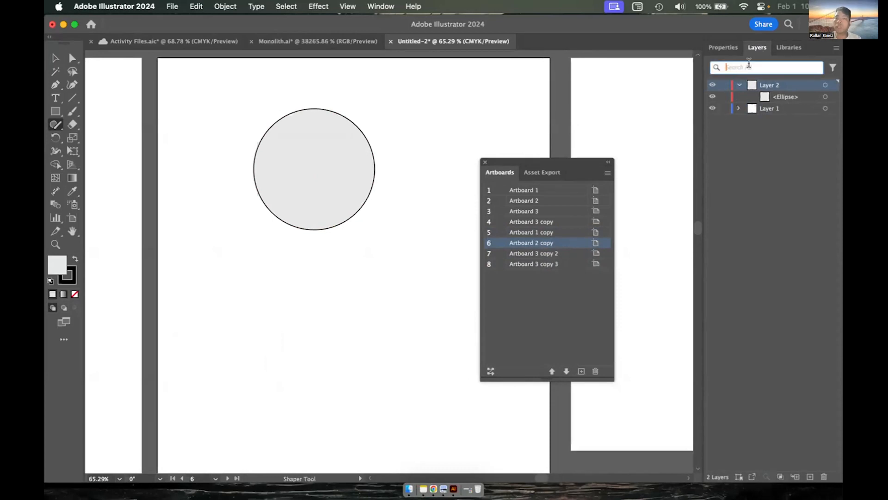
left_click(832, 68)
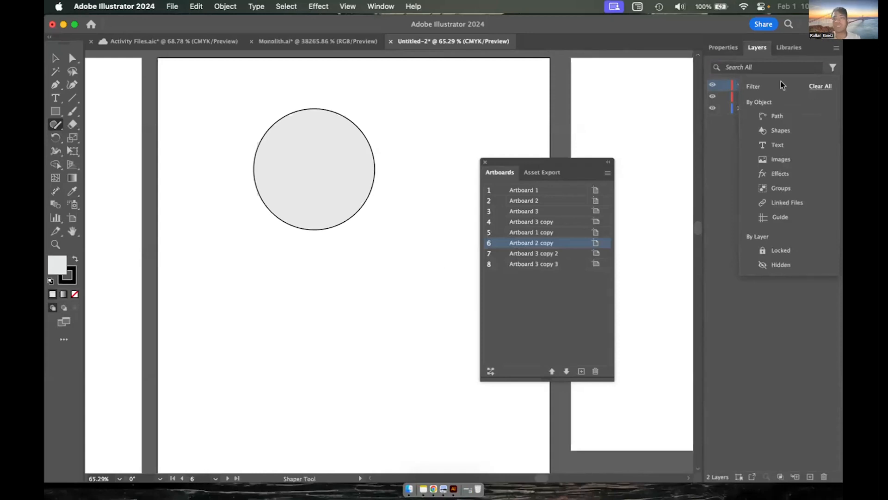
left_click(833, 68)
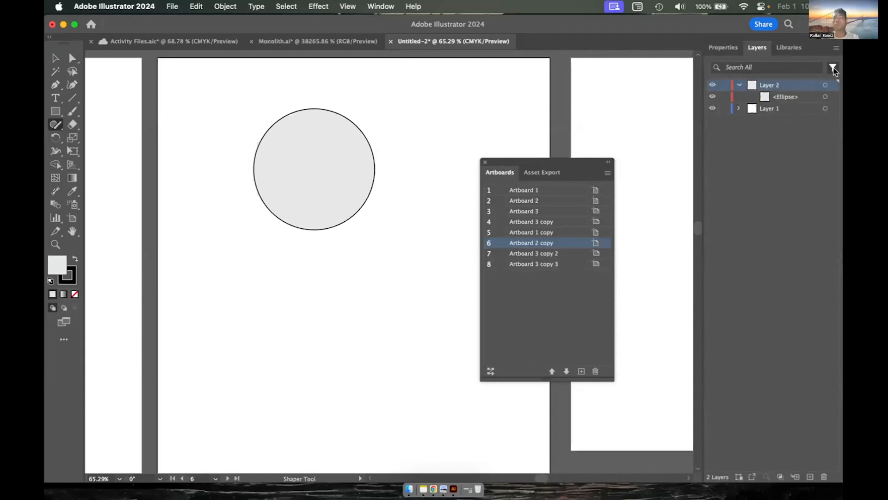
Step: Expand Layer 1 and move its upper shaper group into Layer 2, above the ellipse
key("v")
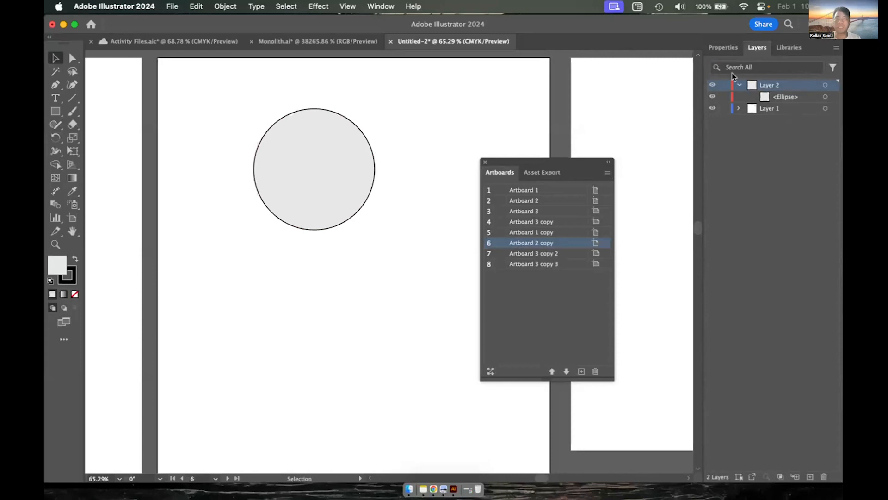
left_click(765, 98)
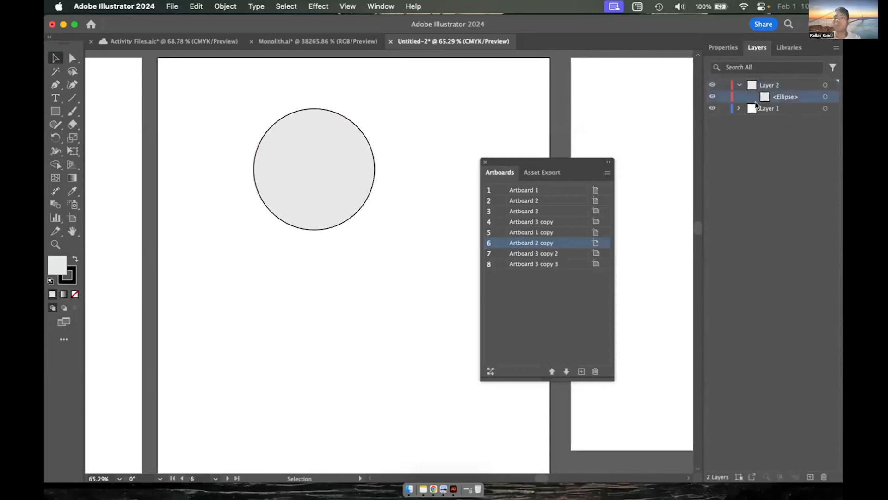
left_click(740, 110)
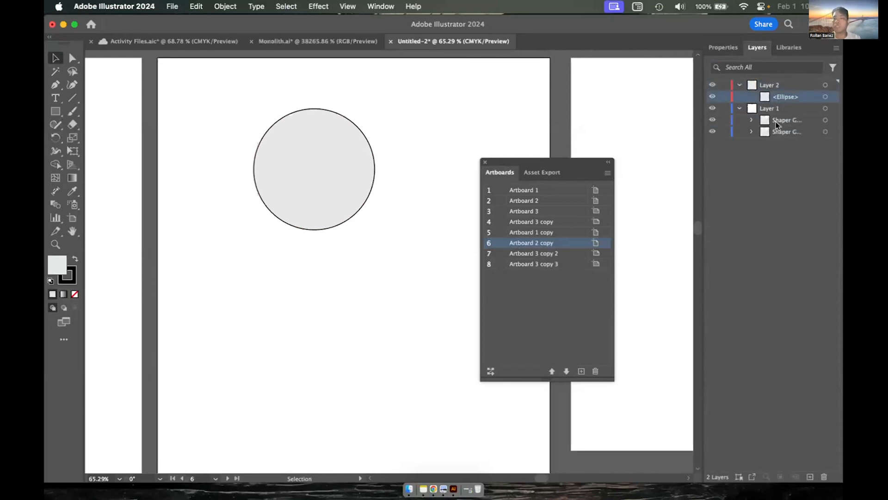
left_click(777, 121)
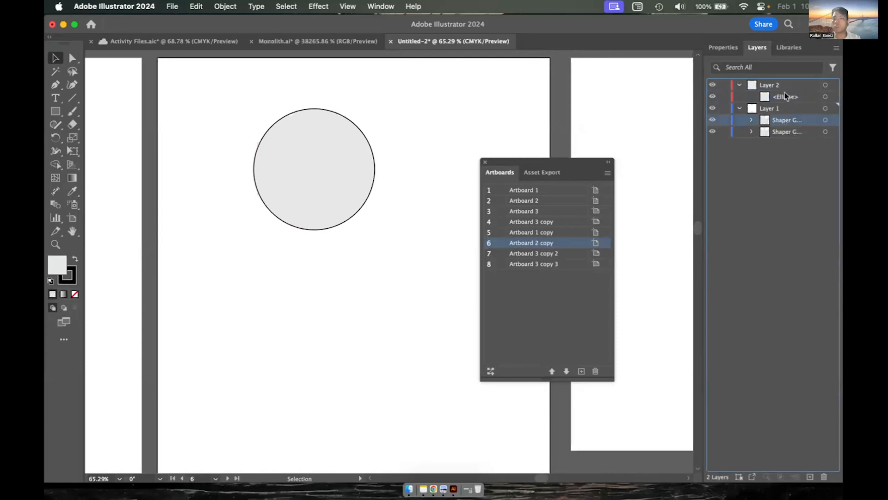
left_click_drag(784, 93, 785, 93)
Step: Rename Layer 2 as "Shaper Tool"
double_click(767, 85)
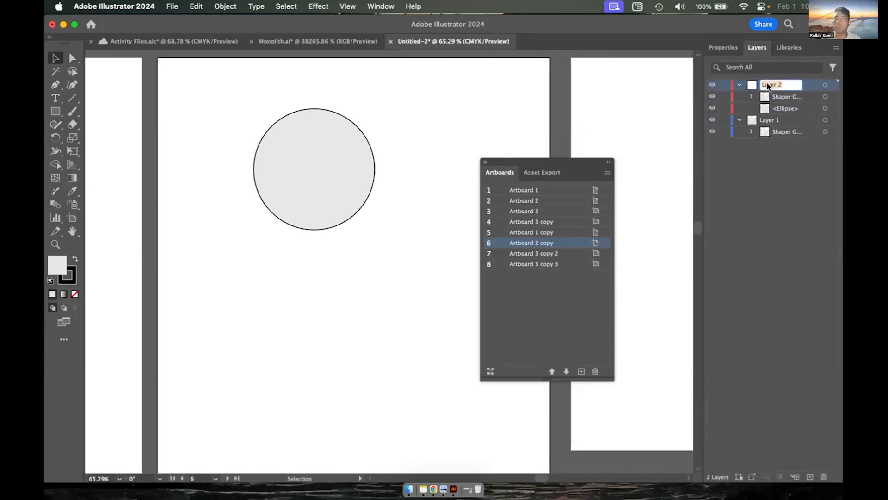
type("Shap")
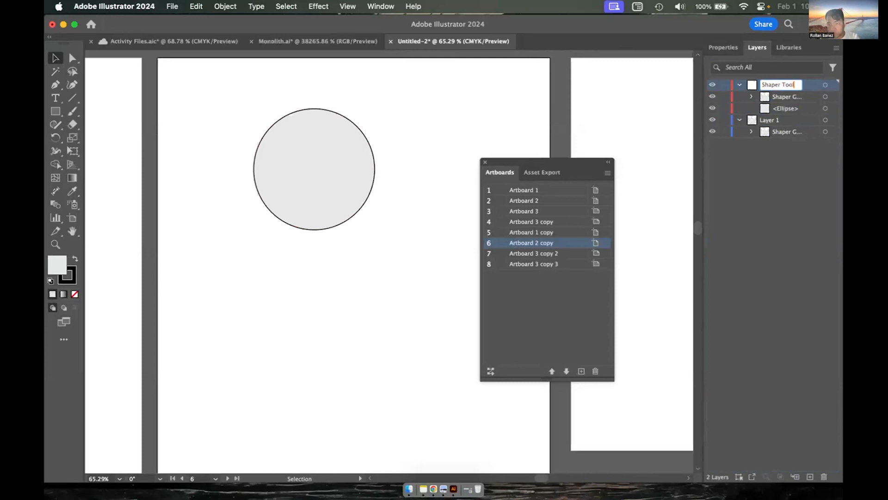
key("Return")
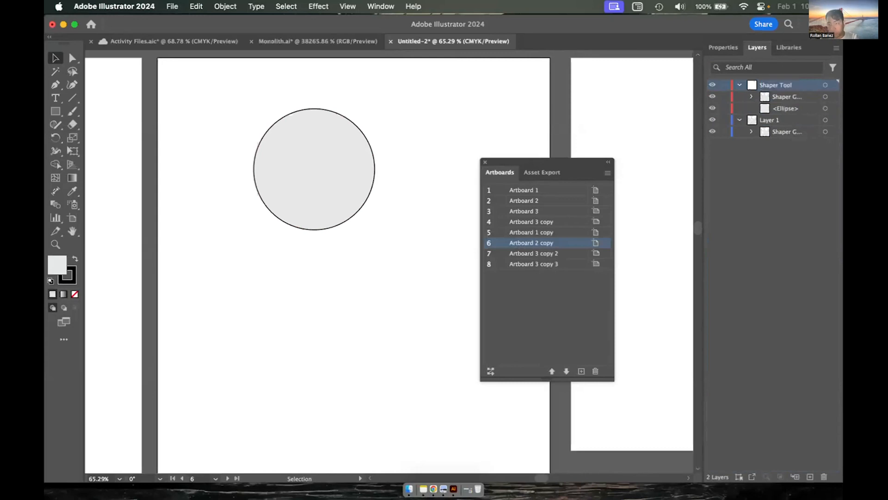